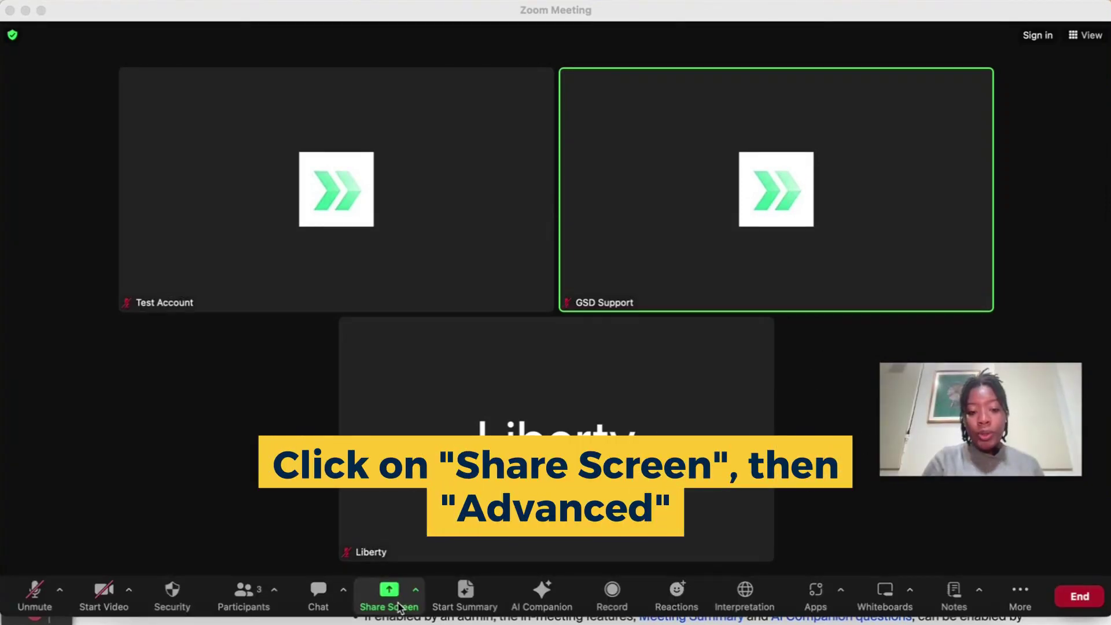
Step: Start an Advanced 'Computer Audio' share, then stop it from the top banner
left_click(388, 596)
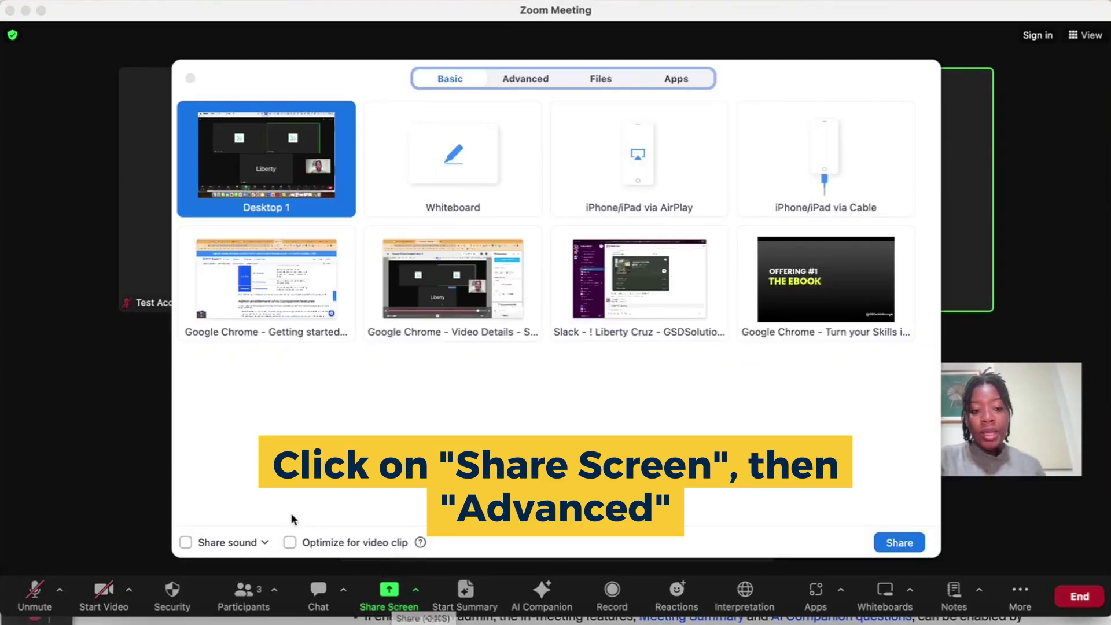
left_click(526, 79)
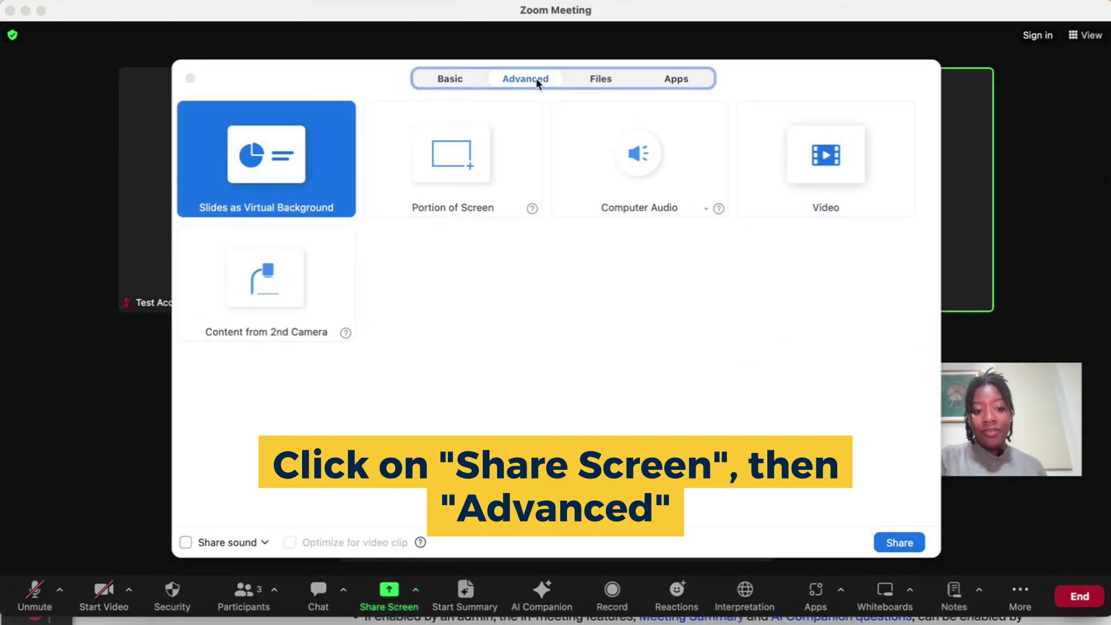
left_click(667, 156)
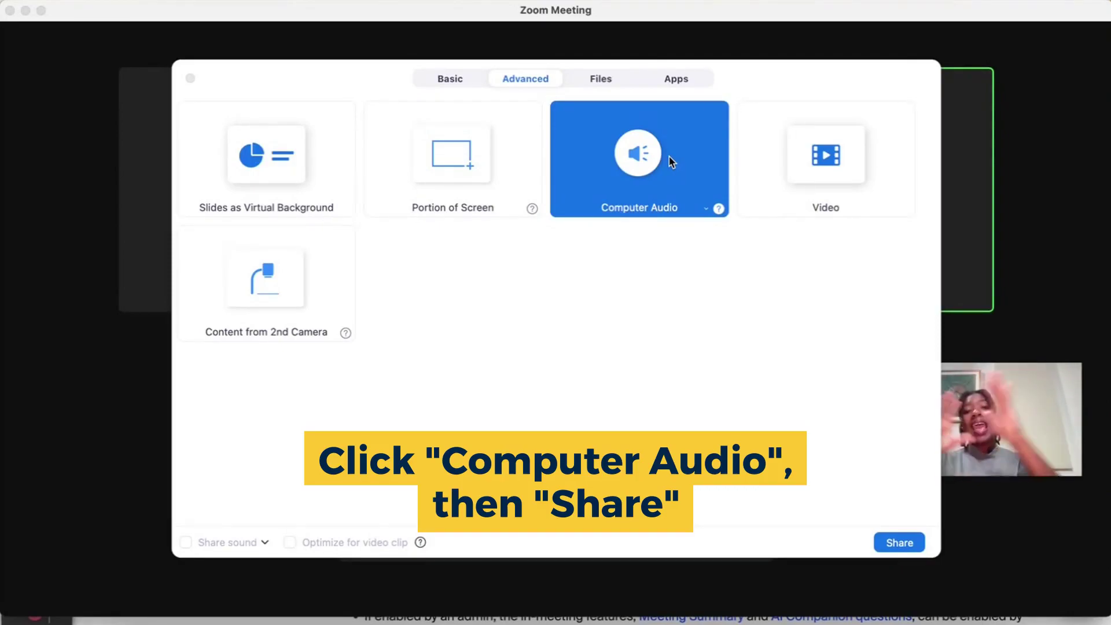
left_click(899, 543)
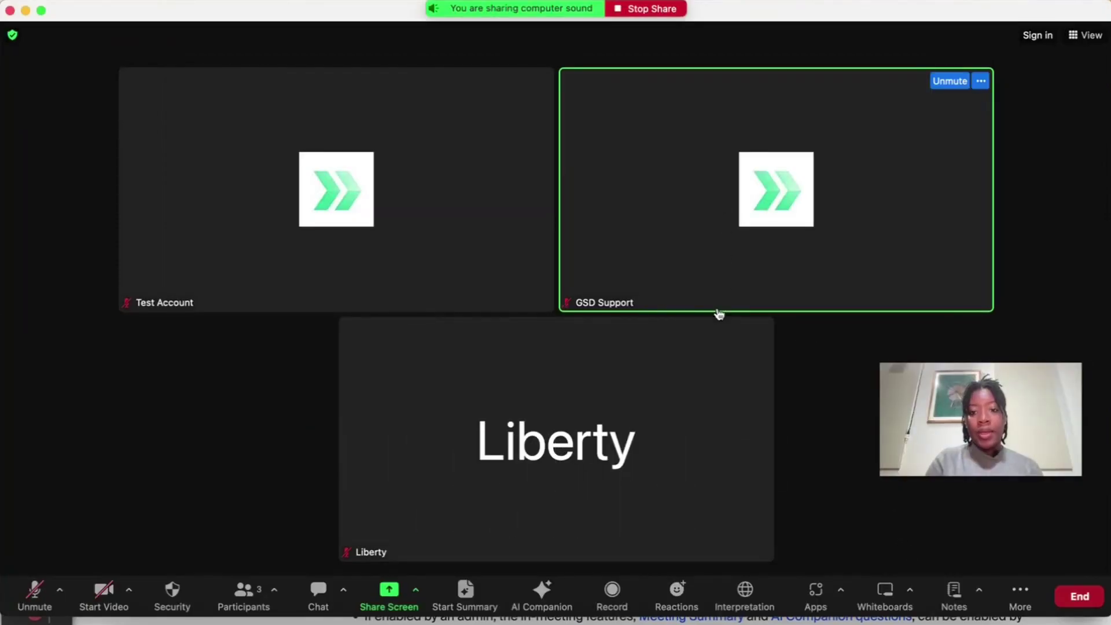
left_click(653, 11)
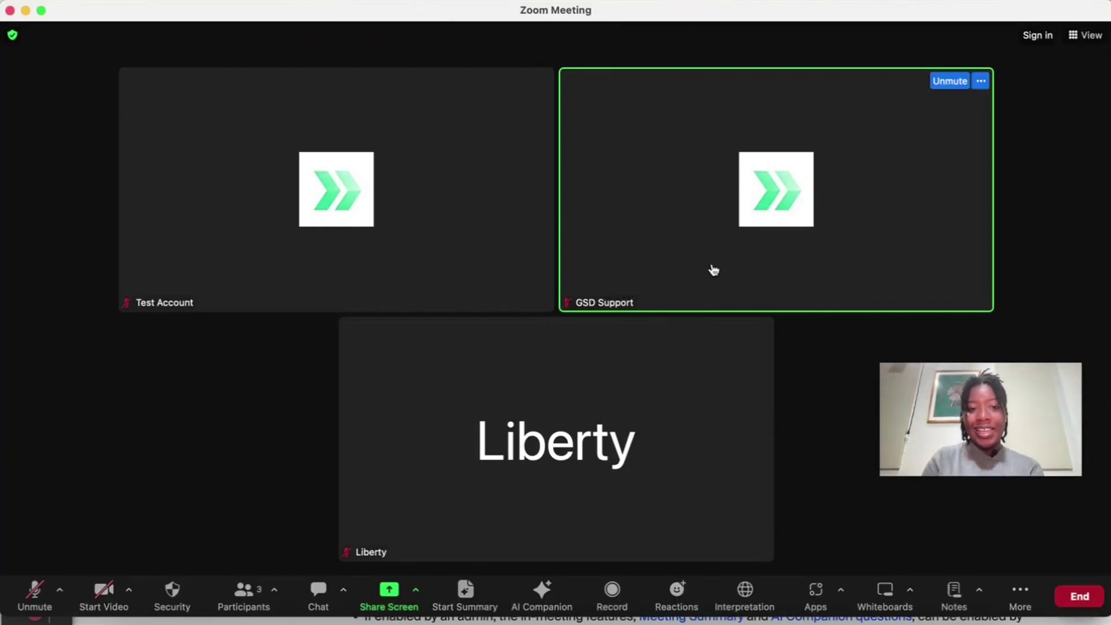